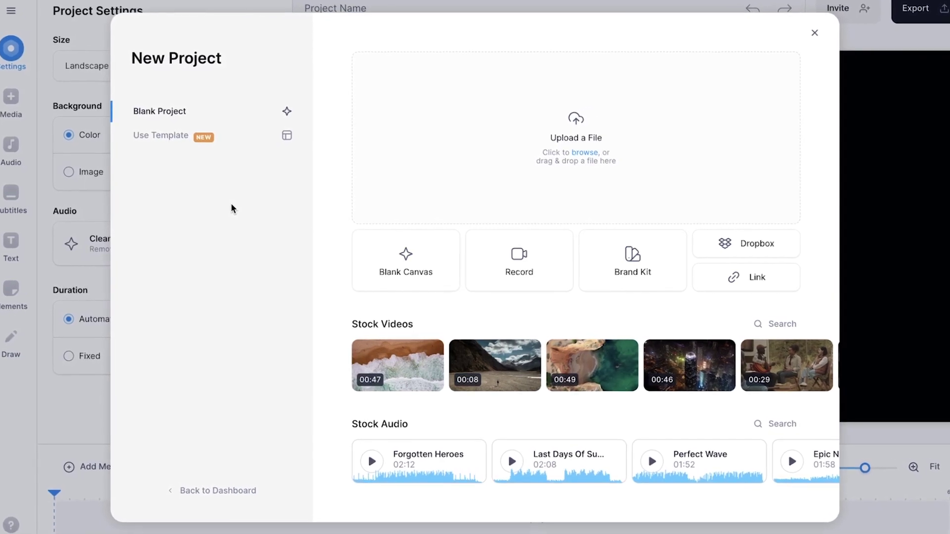
Upload IMG_6664.MOV from the Content folder into a new VEED project.
left_click(464, 139)
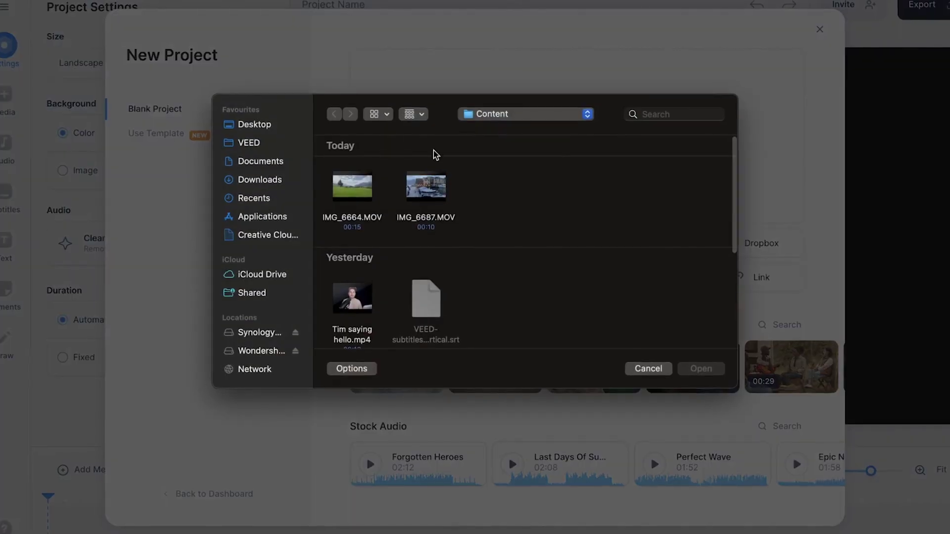
left_click(353, 213)
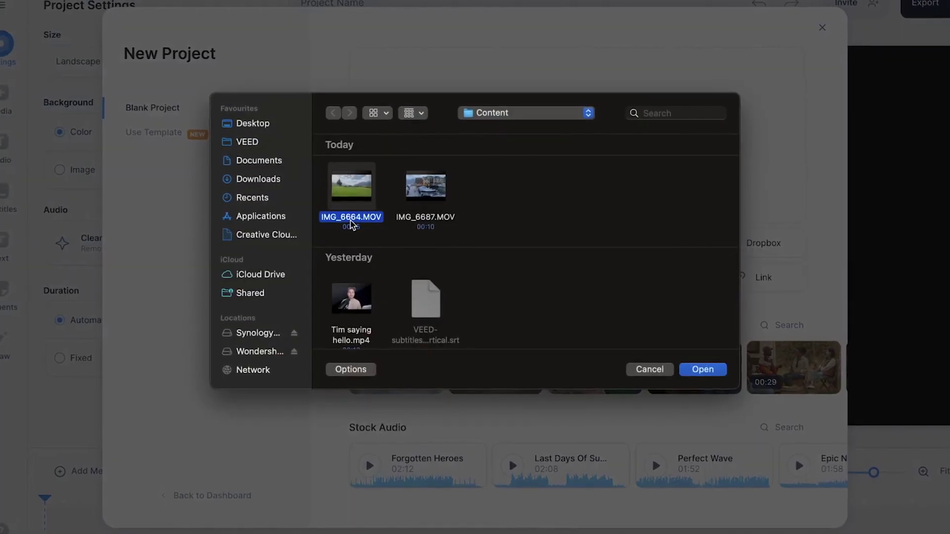
left_click(719, 370)
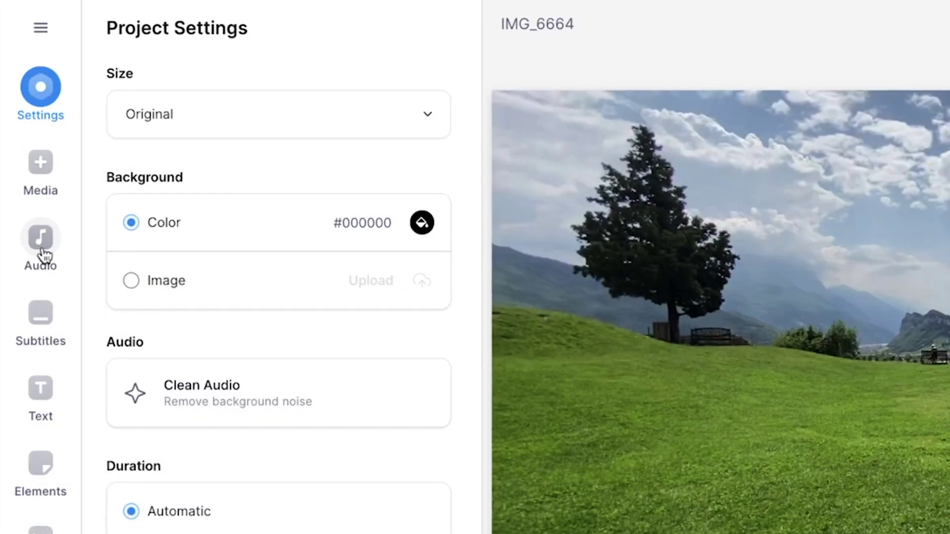
Open the Text To Speech panel from the Audio sidebar.
left_click(37, 239)
left_click(337, 286)
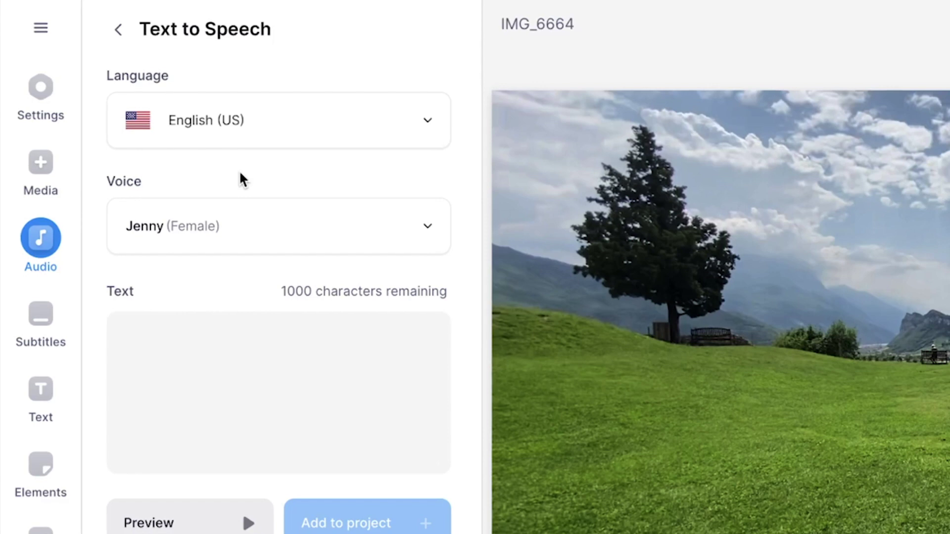
Open the Voice dropdown and scroll down the list to look for male voices.
left_click(254, 216)
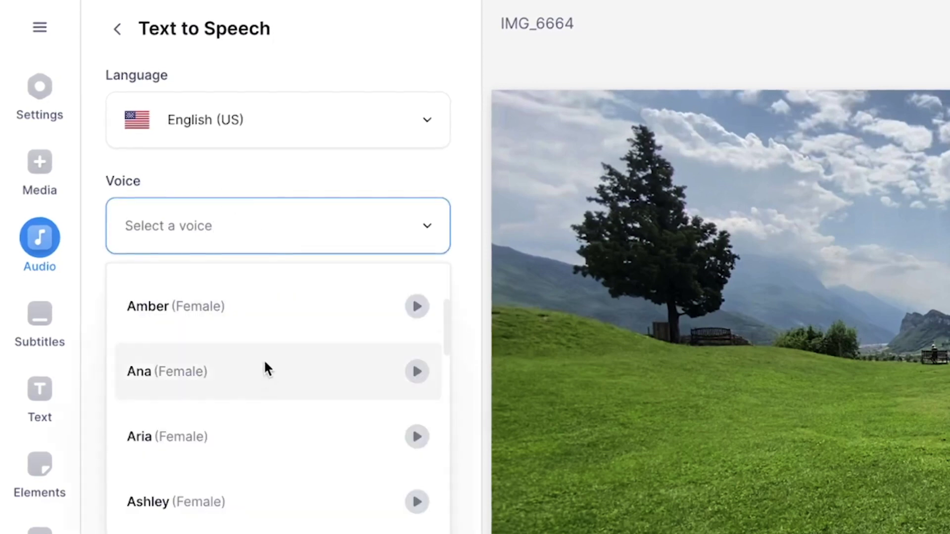
scroll(239, 414, "down", 2)
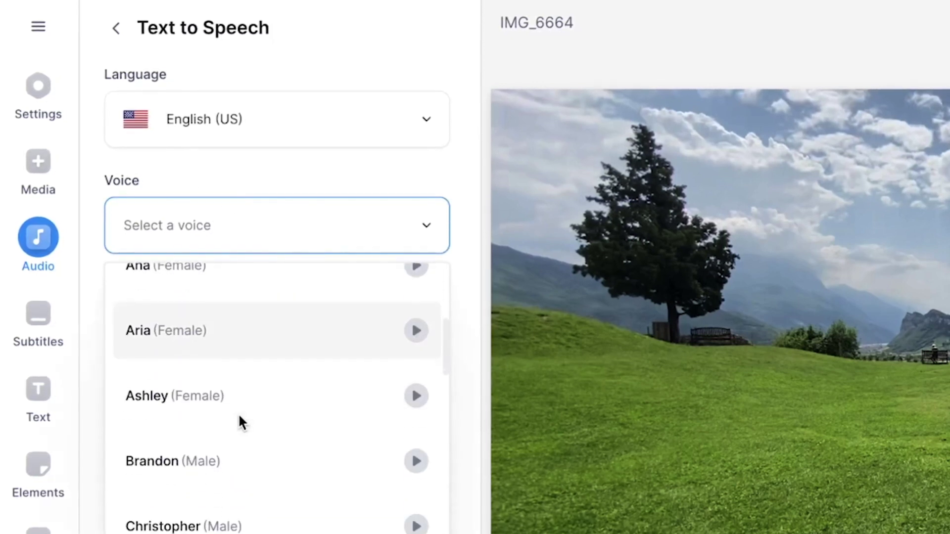
scroll(239, 417, "down", 3)
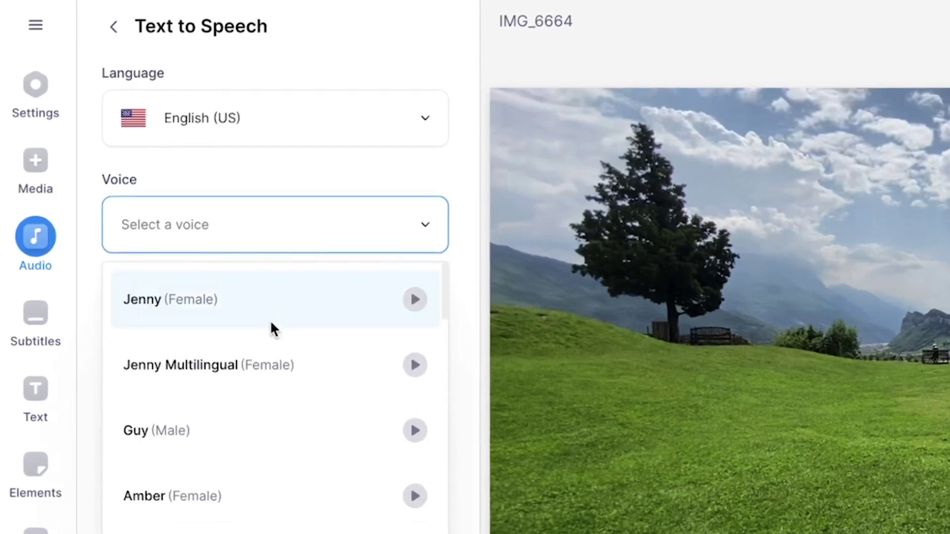
scroll(269, 319, "down", 4)
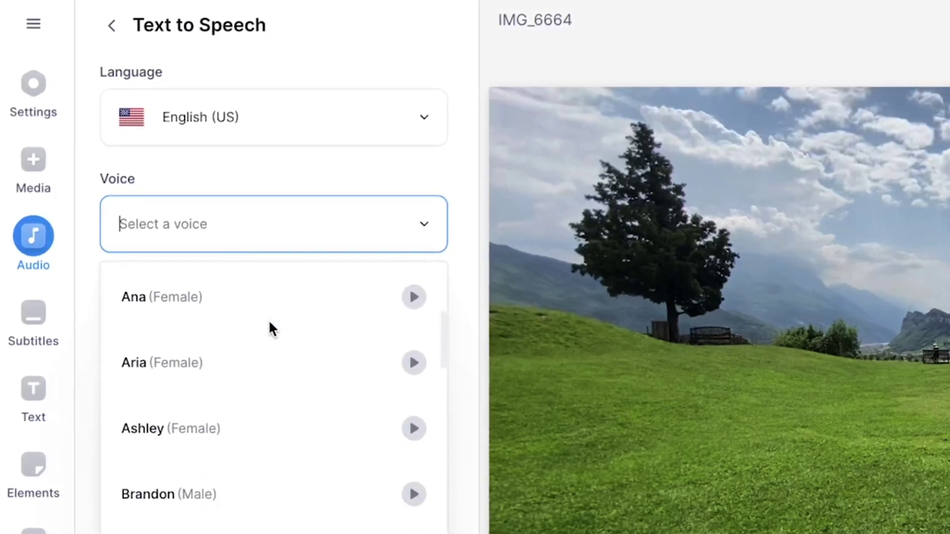
scroll(269, 320, "down", 1)
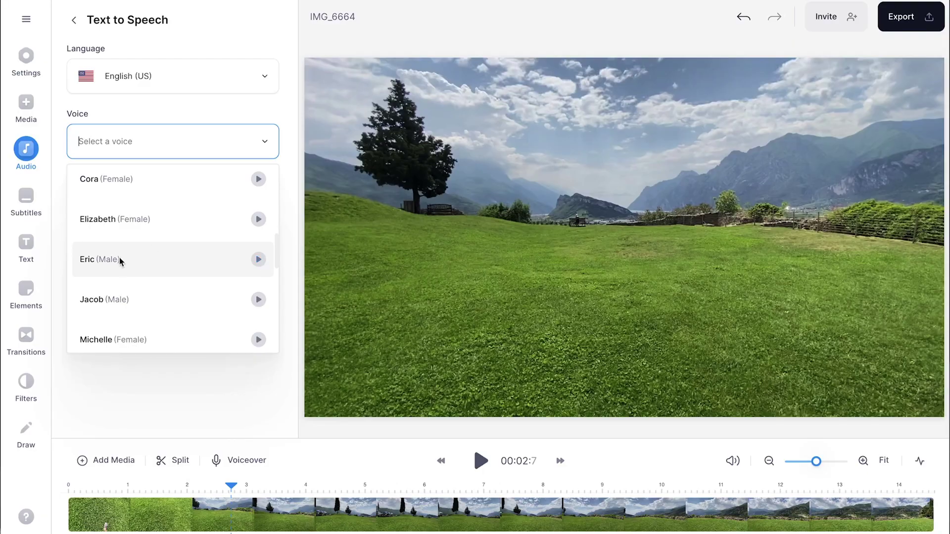
Preview and add an Eric (Male) clip saying 'I'm very happy I climbed this mountain'.
left_click(127, 260)
left_click(175, 226)
type("I'm very happy")
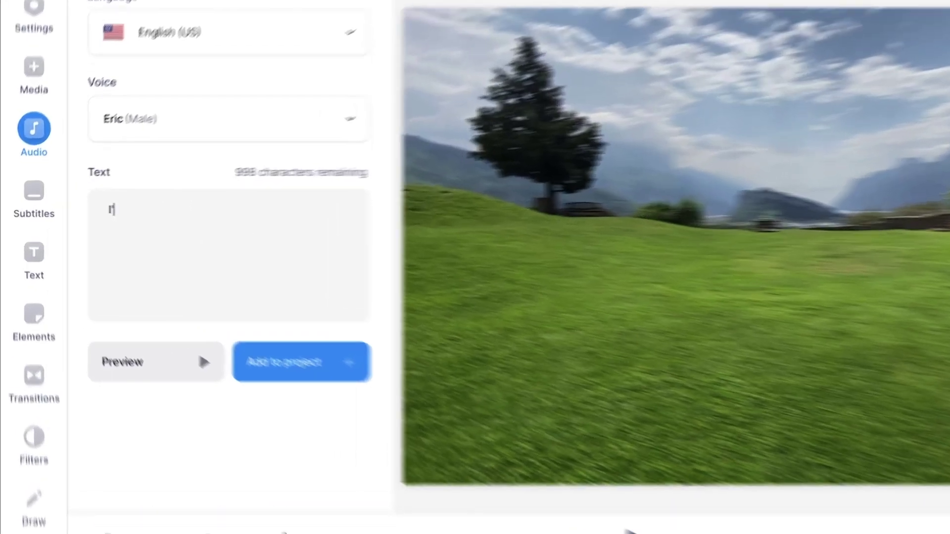
type(" I climbed this mountain")
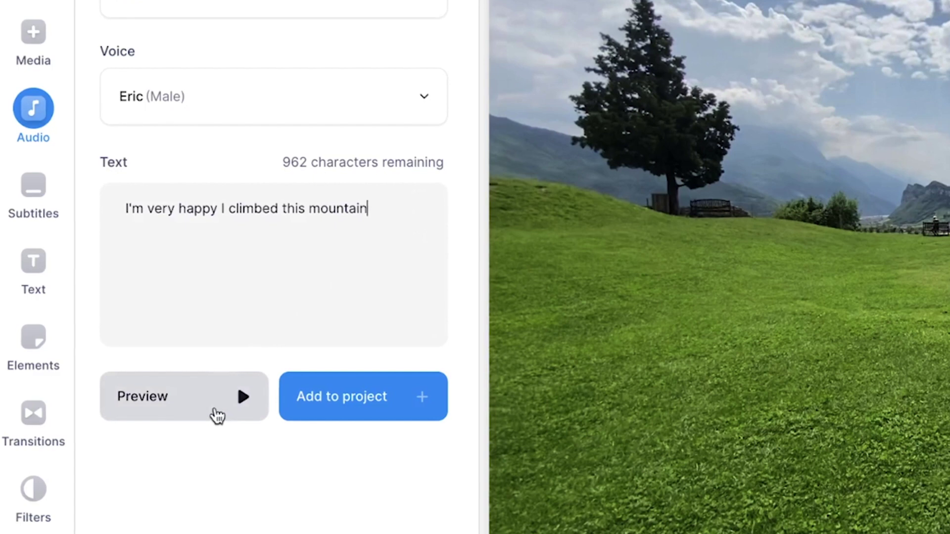
left_click(217, 416)
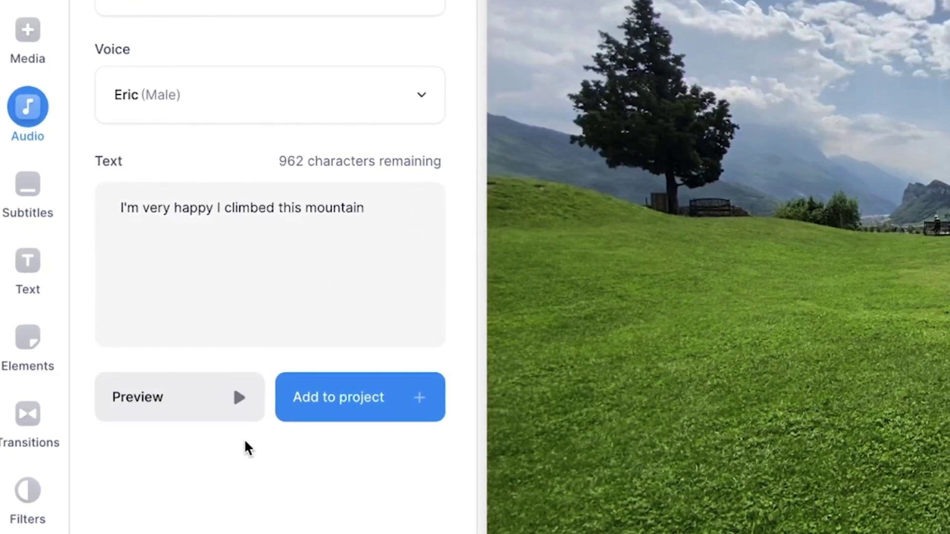
left_click(347, 421)
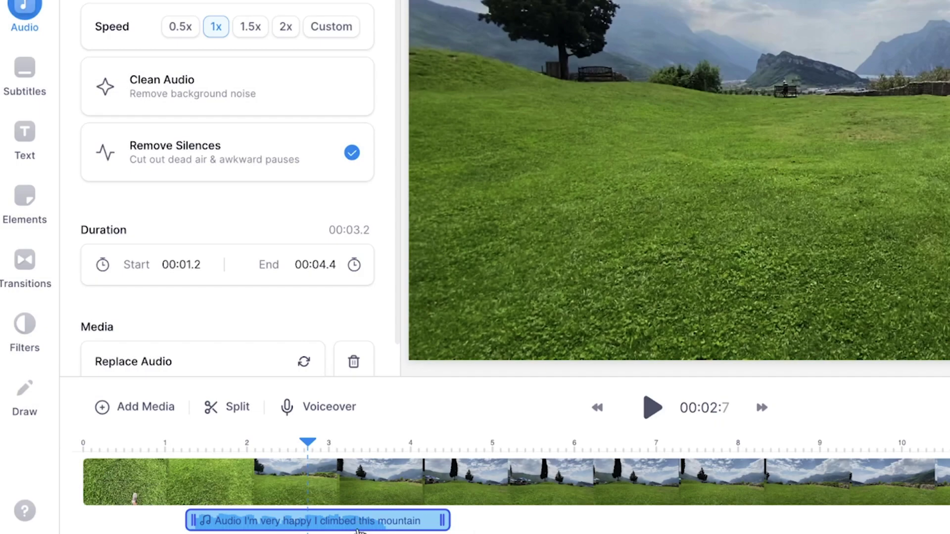
Play back the voice, then drag the Eric clip to 00:00.4–00:03.7, leaving volume at 100%.
left_click(167, 445)
key("space")
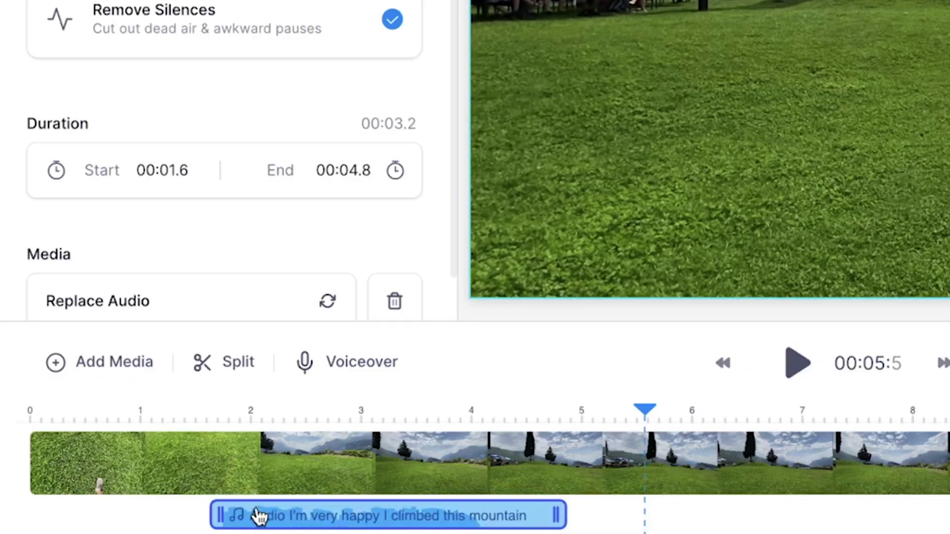
left_click_drag(258, 516, 158, 505)
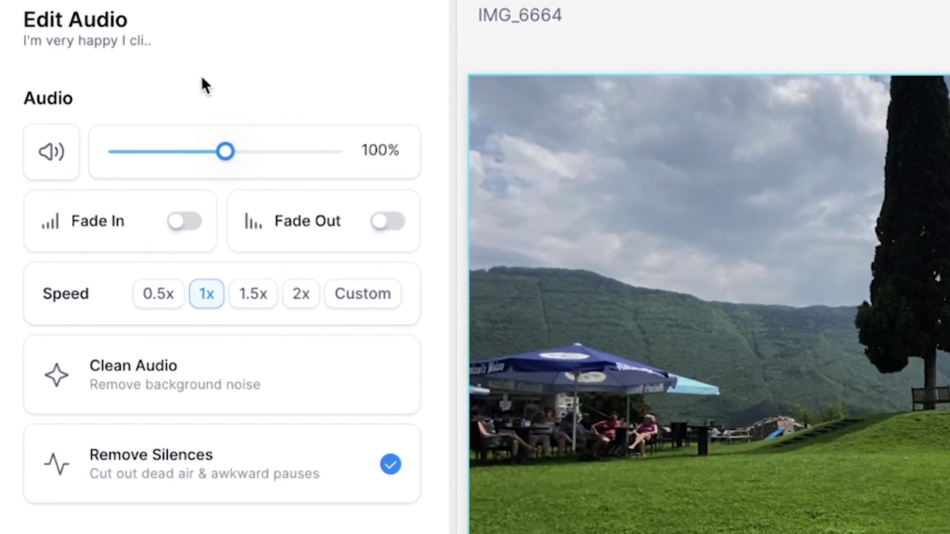
mouse_move(225, 151)
left_mouse_down()
mouse_move(187, 153)
mouse_move(305, 158)
mouse_move(228, 158)
left_mouse_up()
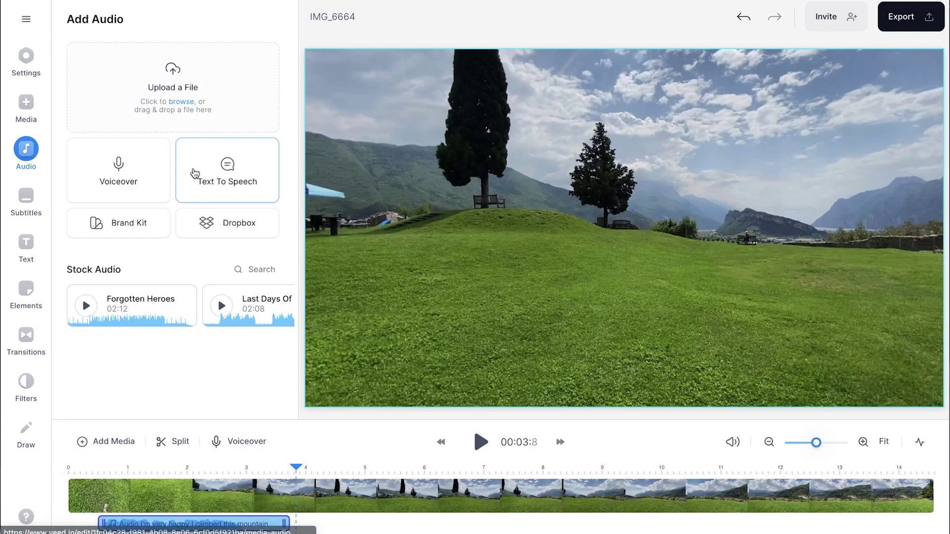
Preview and add an Eric (Male) clip saying 'I was exhausted, but the view made it worth it'.
left_click(227, 171)
type("I was exhaustw")
key("BackSpace")
type("ed, but the view made it worth it")
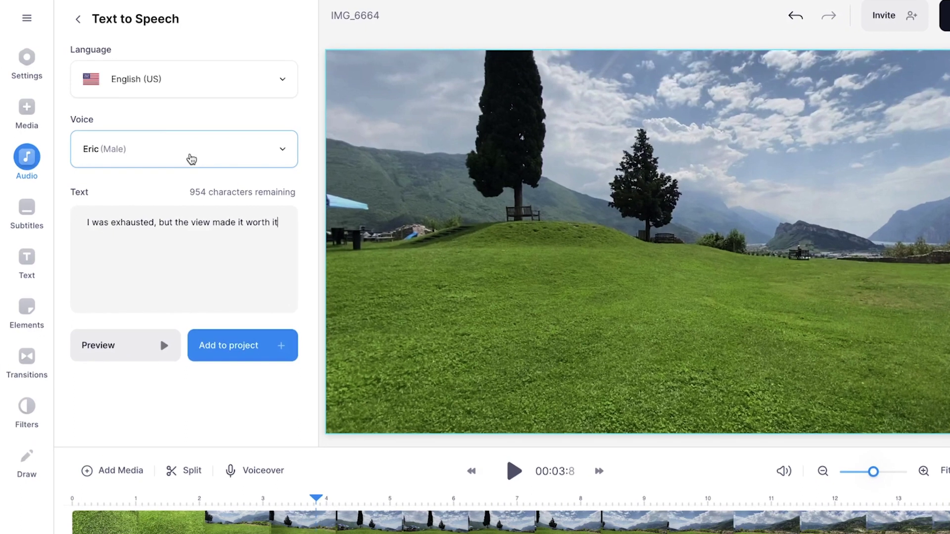
left_click(189, 158)
scroll(183, 298, "down", 2)
scroll(185, 311, "up", 2)
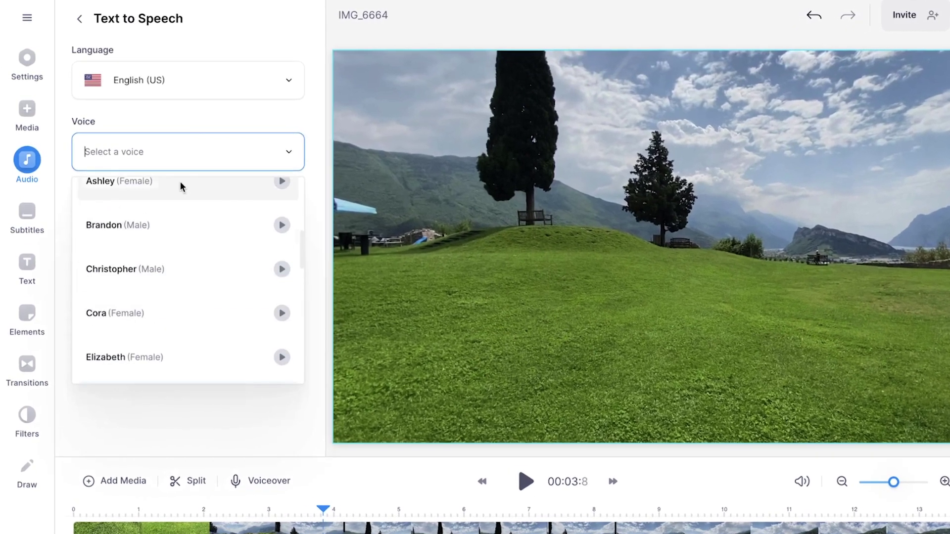
left_click(128, 249)
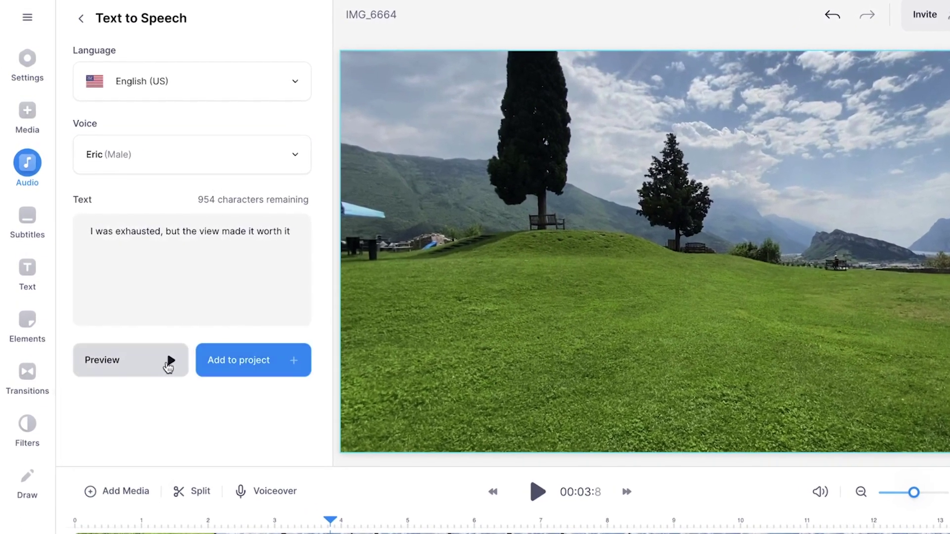
left_click(140, 364)
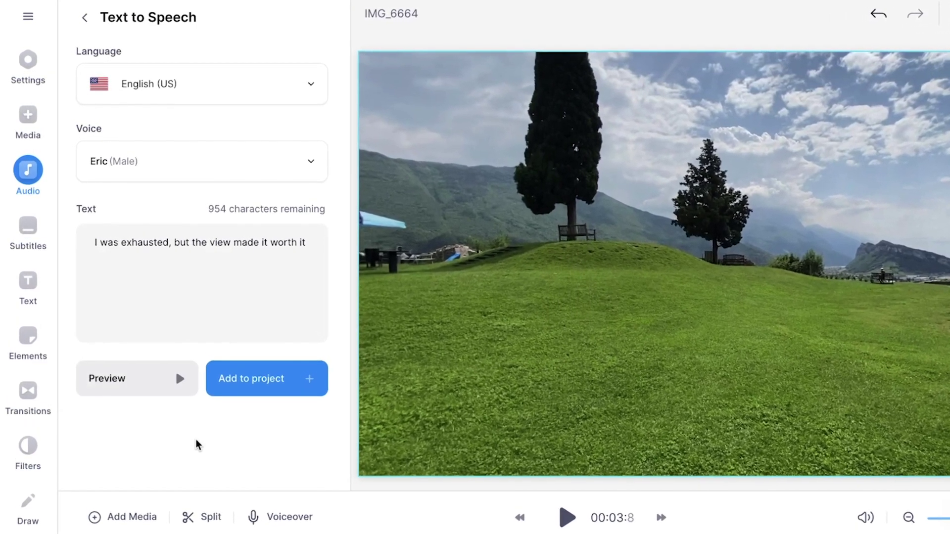
left_click(261, 392)
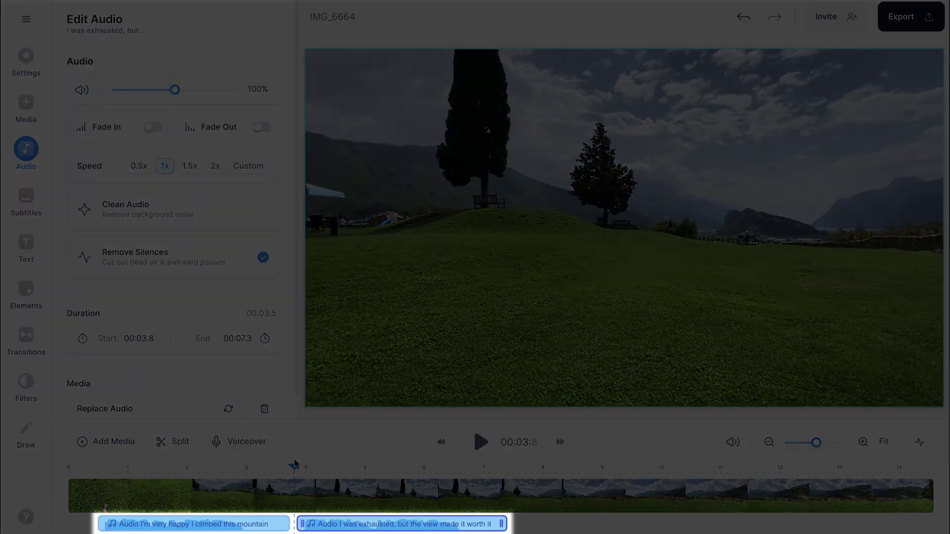
Play and pause the voice clips, then select the first voice clip.
key("space")
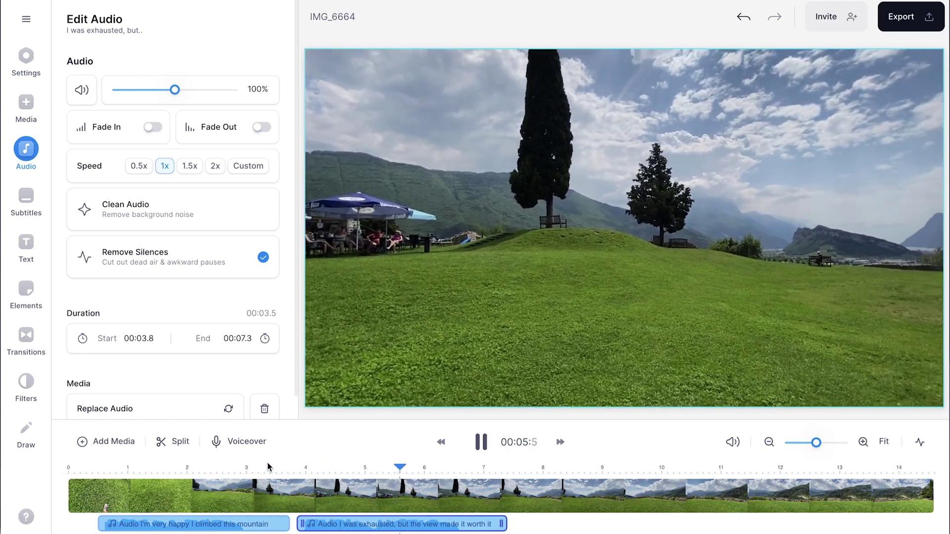
key("space")
left_click(258, 524)
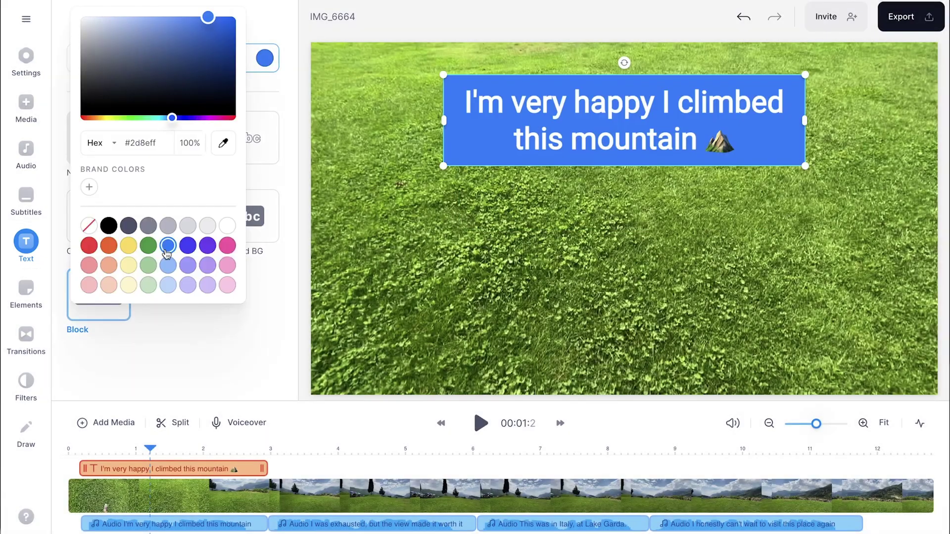
Open the blue block caption's font choices, then copy and paste the caption clip.
left_click(128, 130)
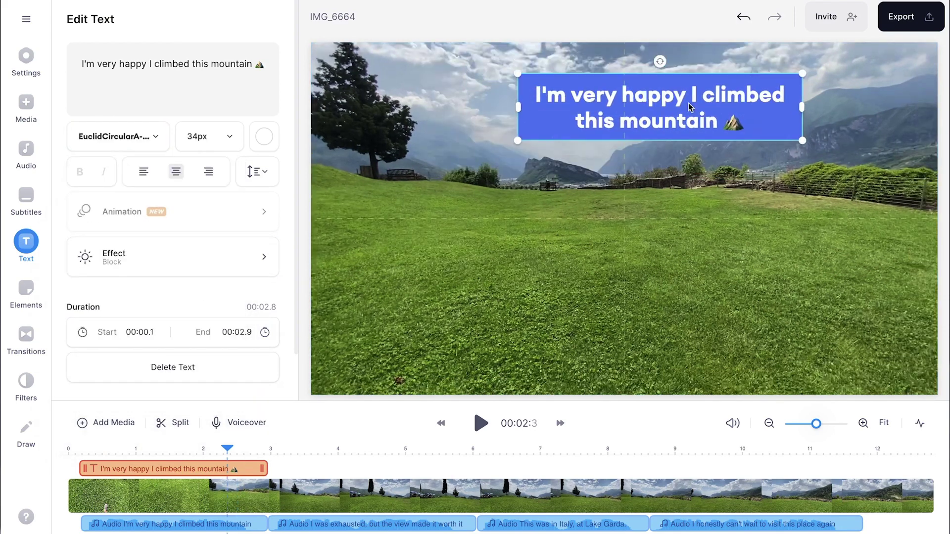
right_click(188, 468)
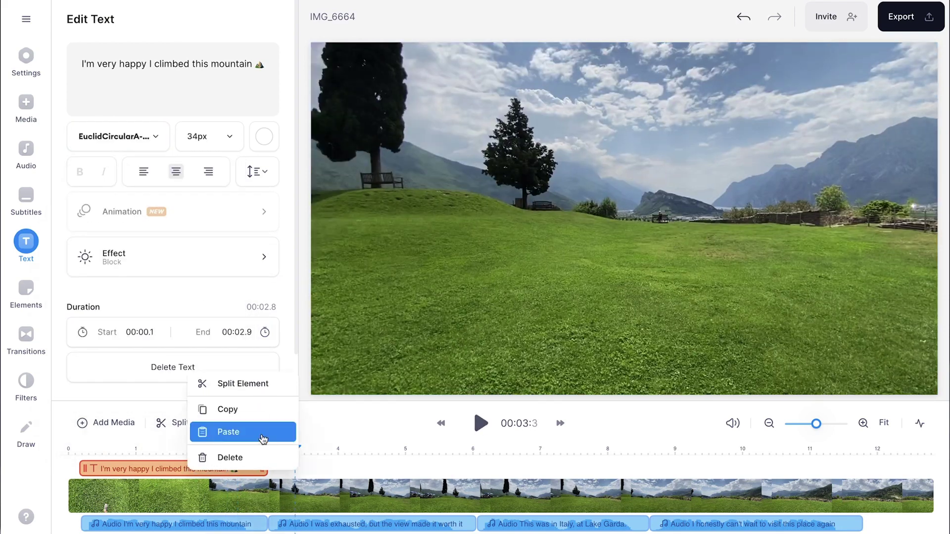
left_click(233, 432)
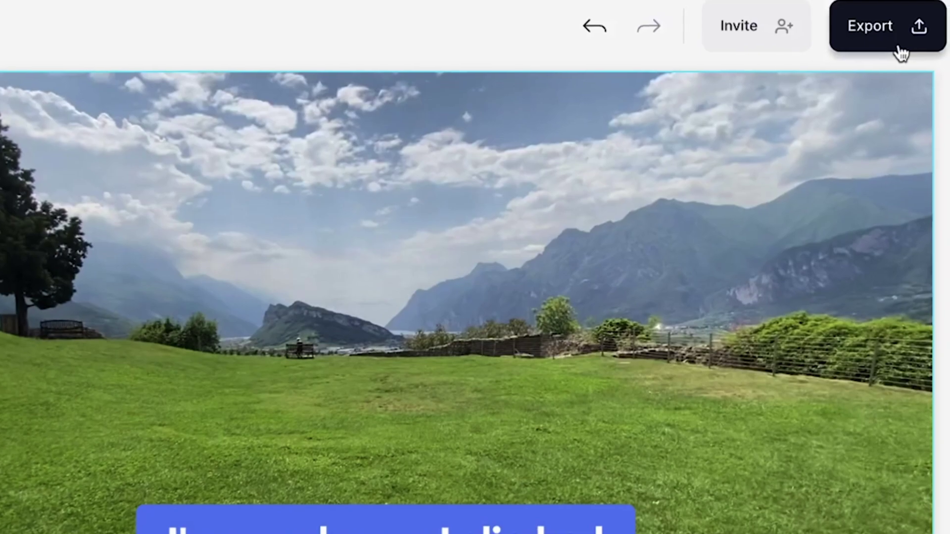
Export the video at HD quality and show its MP4, GIF and MP3 download options.
left_click(899, 50)
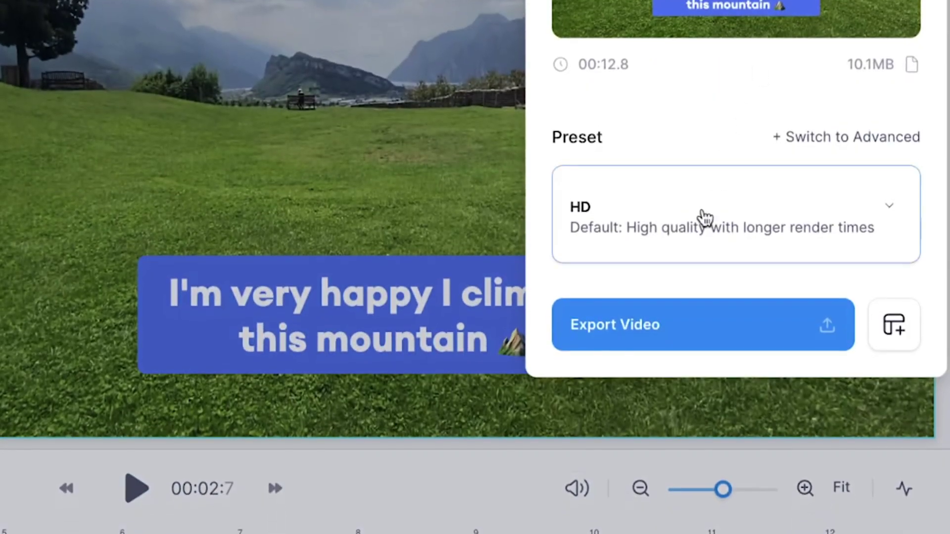
left_click(700, 217)
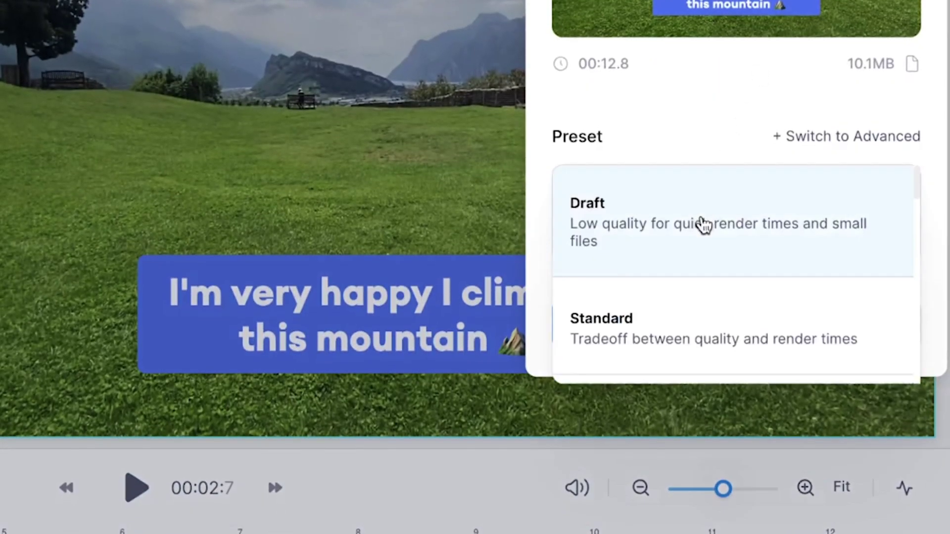
scroll(703, 225, "down", 3)
left_click(676, 254)
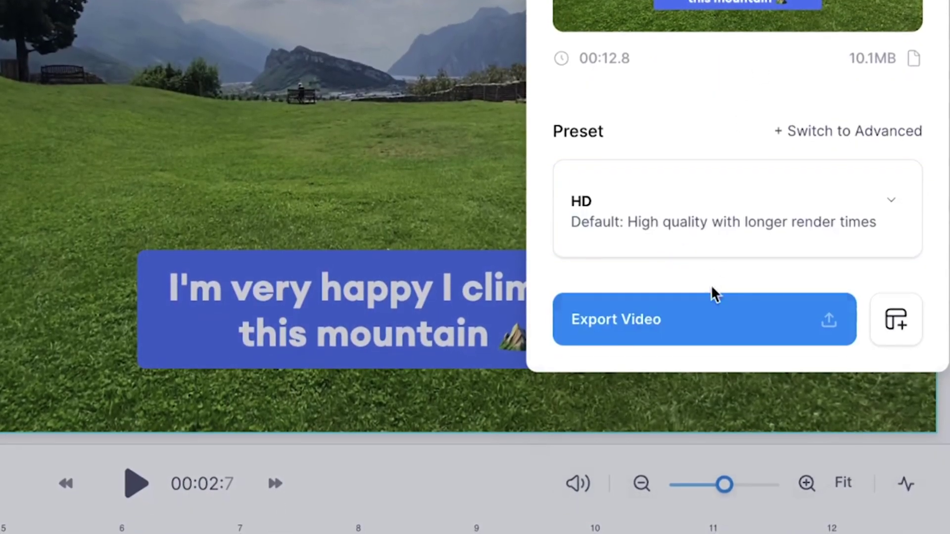
left_click(699, 335)
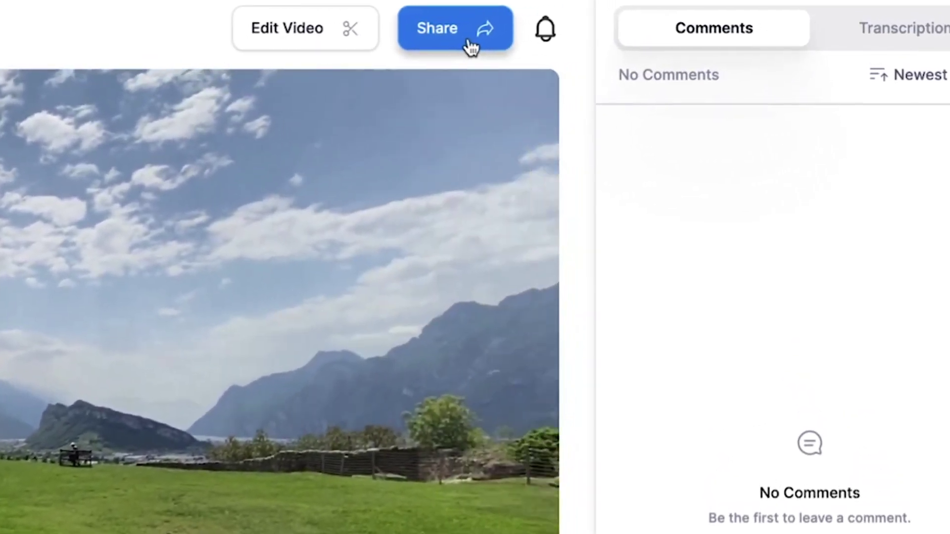
left_click(470, 47)
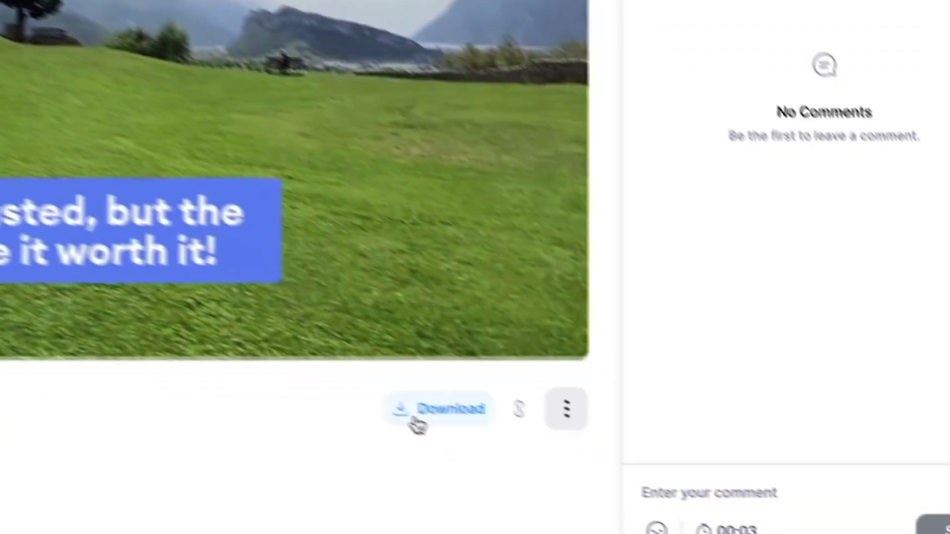
left_click(416, 423)
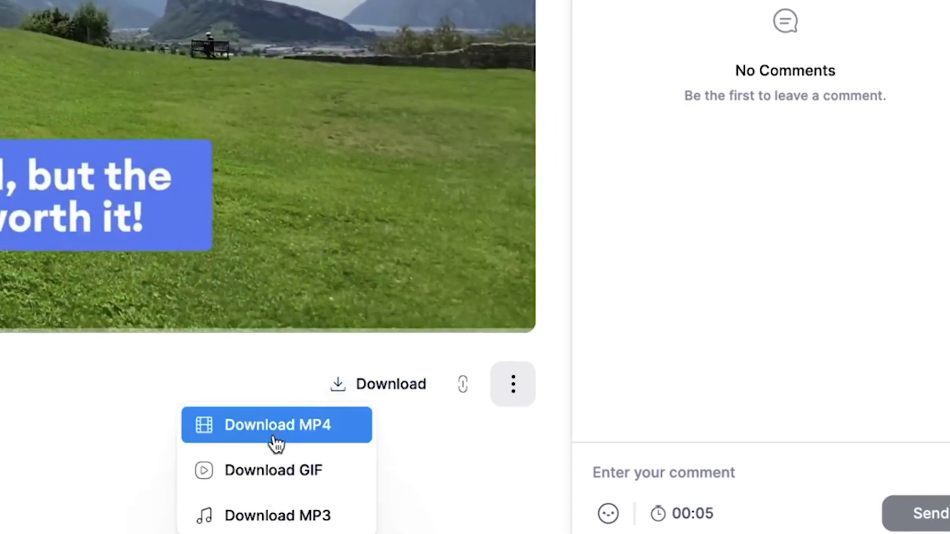